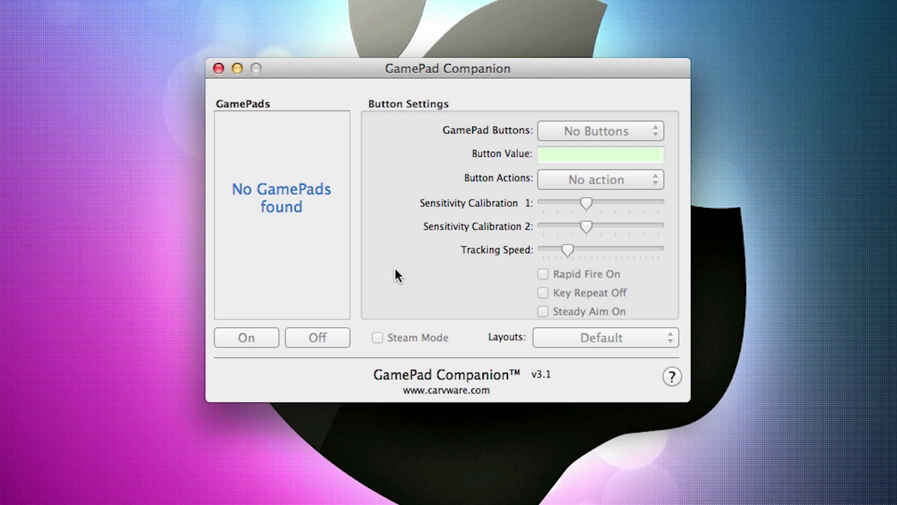
View the Logitech Dual Action pad's list of Button #1–#12 and axes, then close it
mouse_move(238, 236)
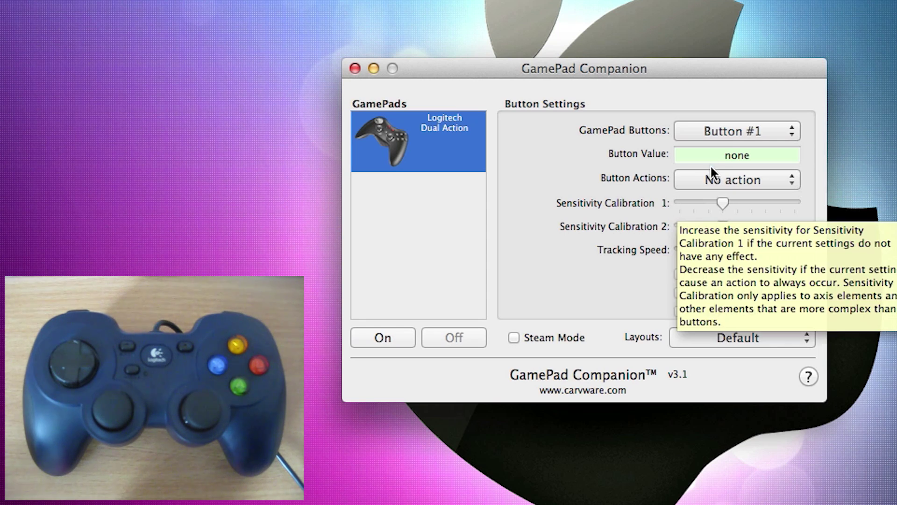
left_click(723, 135)
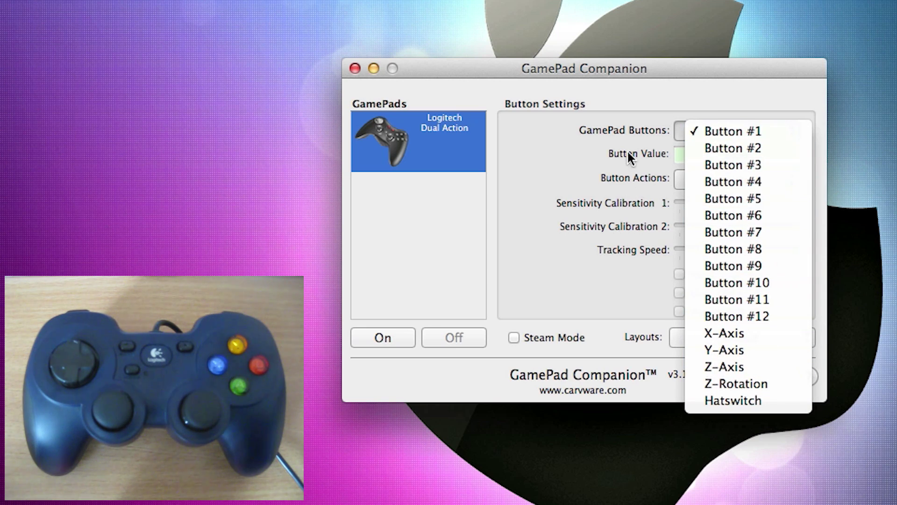
left_click(541, 141)
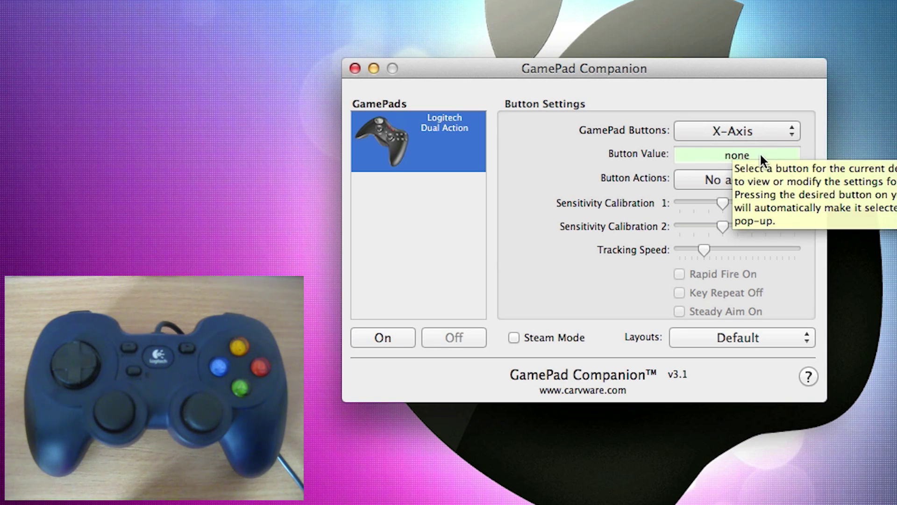
left_click(685, 186)
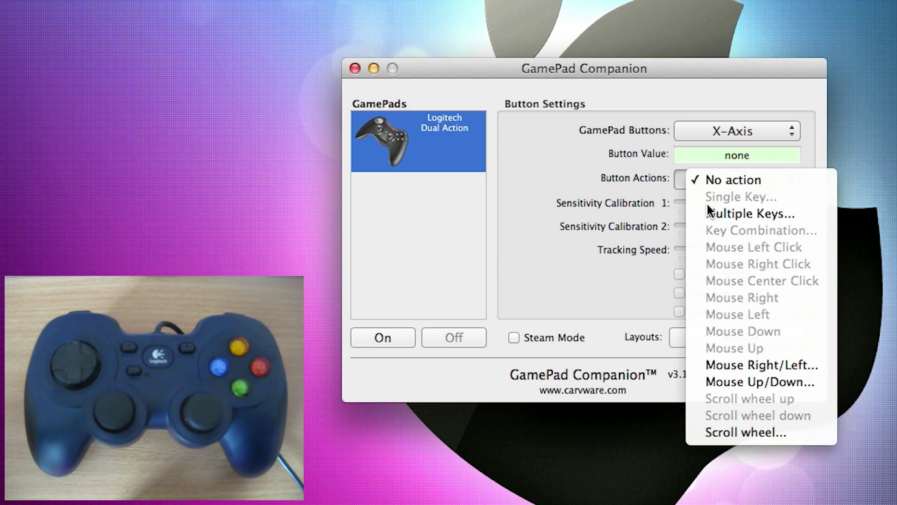
left_click(623, 160)
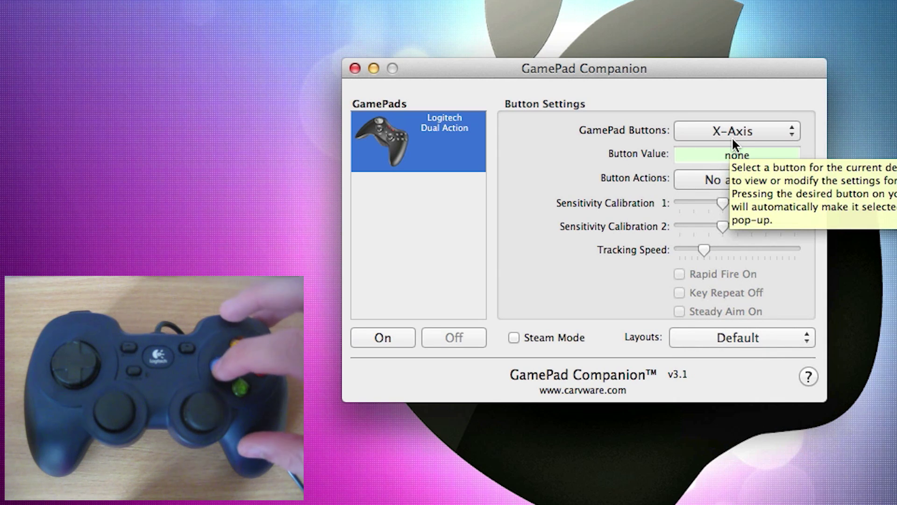
left_click(767, 179)
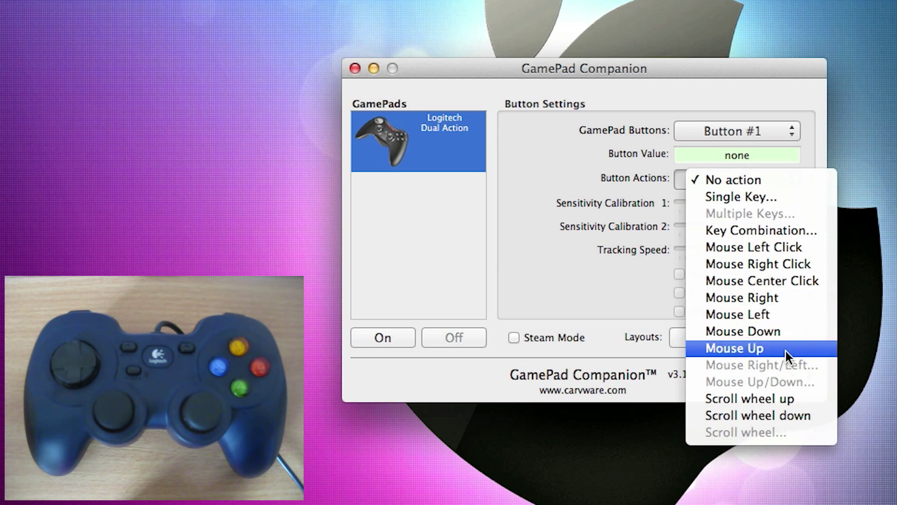
left_click(570, 226)
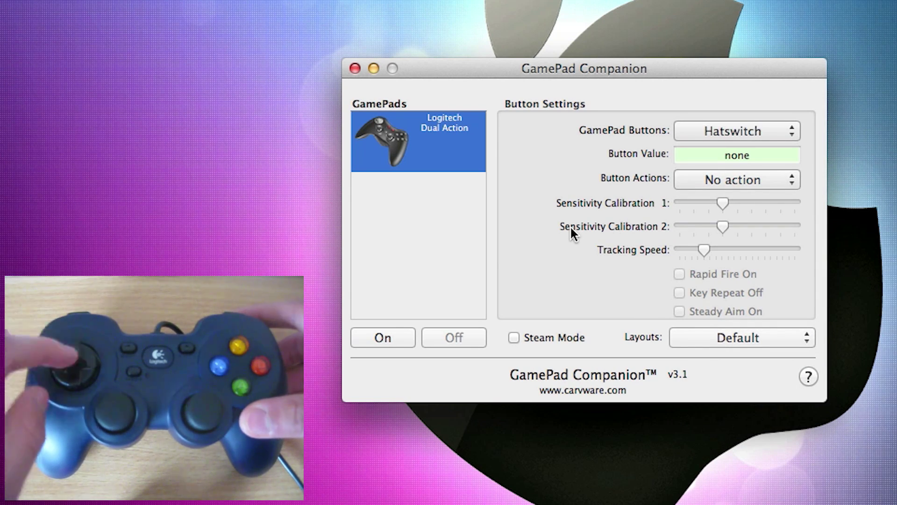
Map the hatswitch to Multiple Keys: Up, Right, Down and Left arrow keys
left_click(705, 126)
left_click(738, 180)
left_click(739, 181)
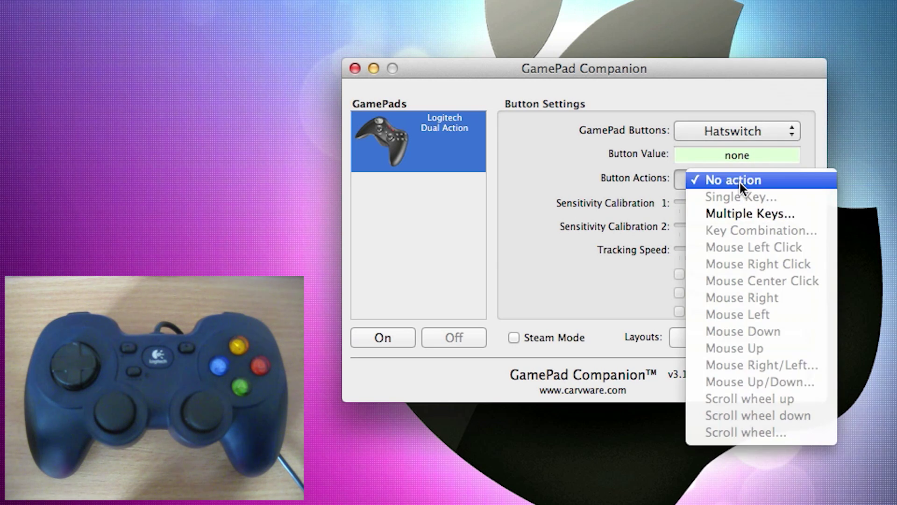
left_click(755, 206)
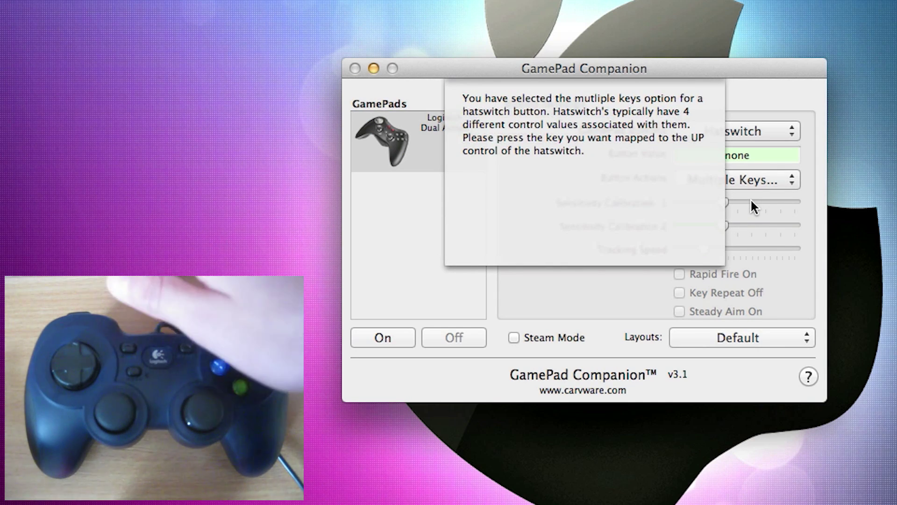
key("Up")
key("Right")
key("Down")
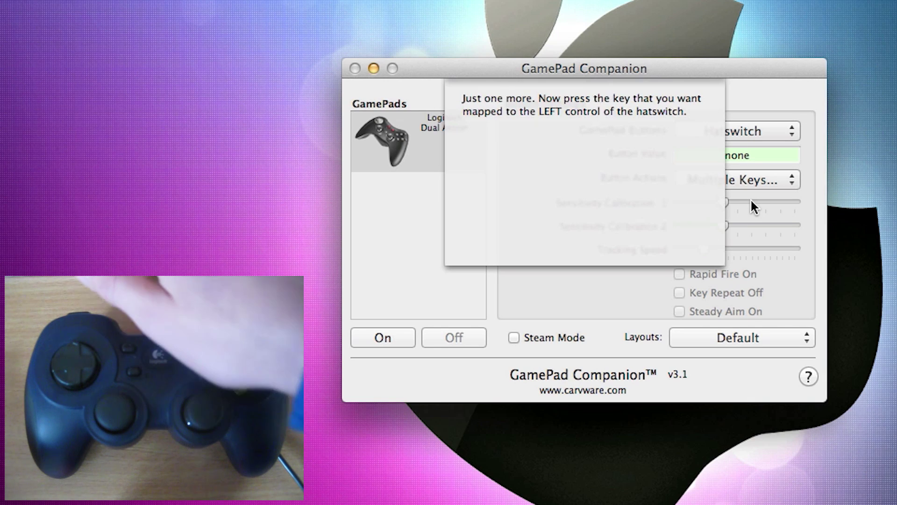
key("Left")
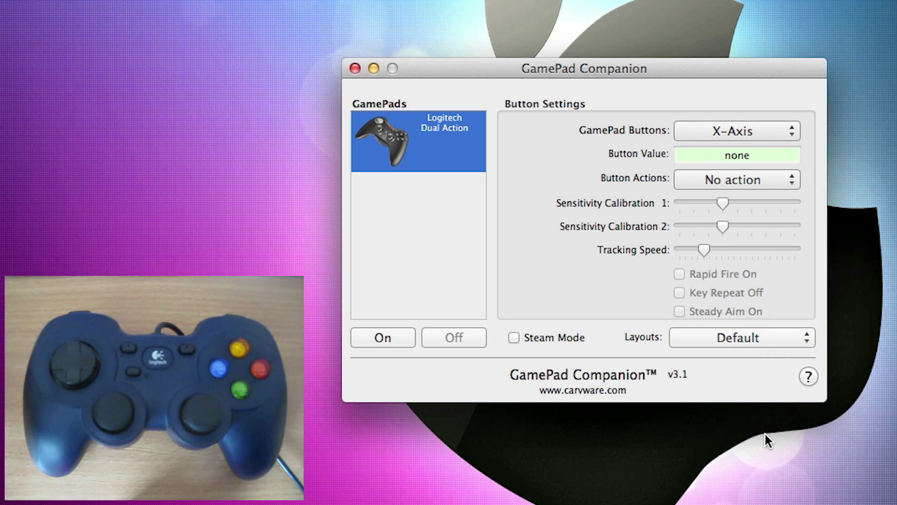
Map the X-Axis to Mouse Right/Left with the tracking speed at minimum
left_click(754, 179)
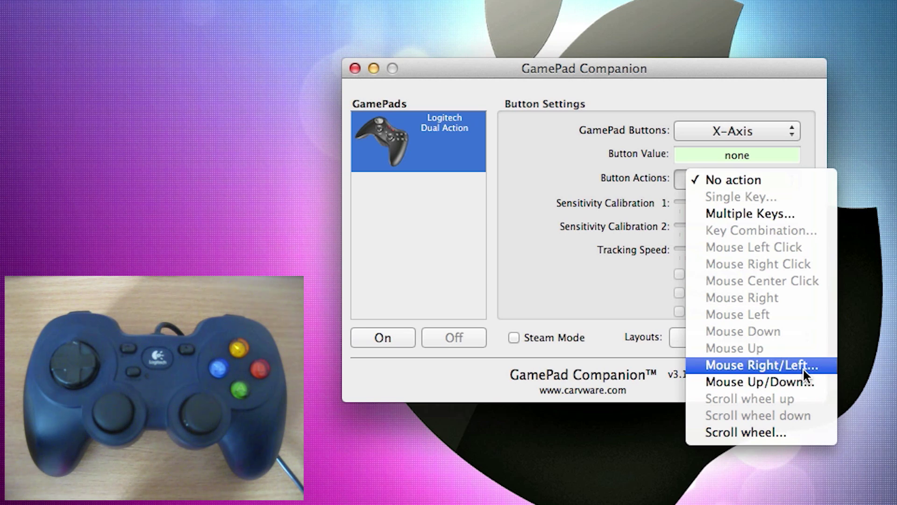
left_click(803, 368)
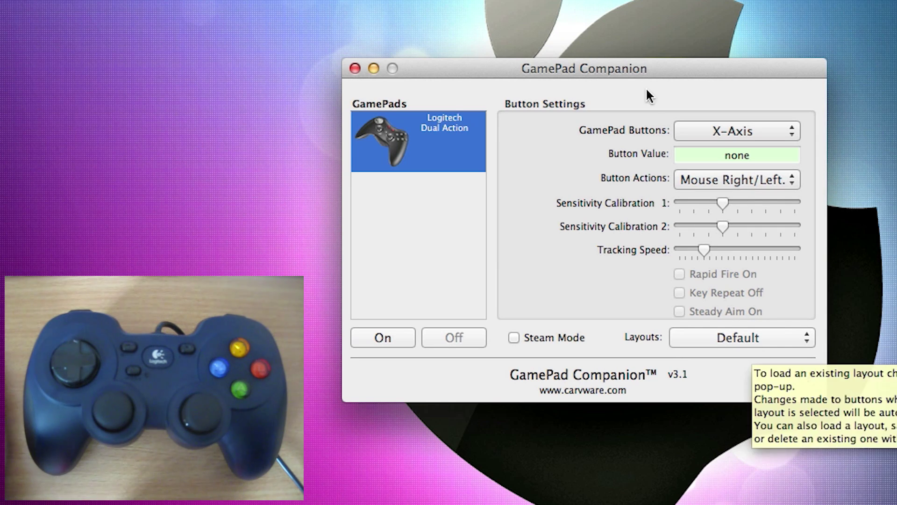
left_click_drag(709, 250, 472, 258)
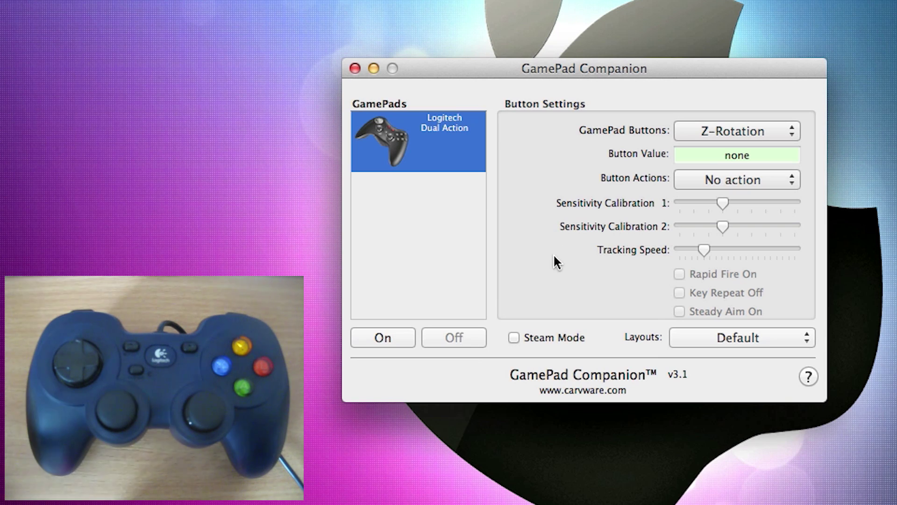
Give Button #1 the Single Key action, sending the e key
left_click(703, 133)
left_click(729, 14)
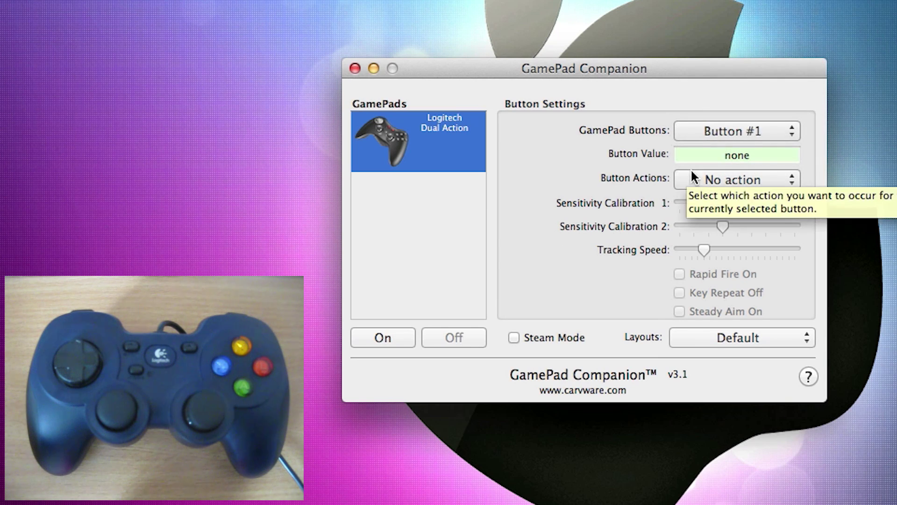
left_click(691, 183)
left_click(706, 193)
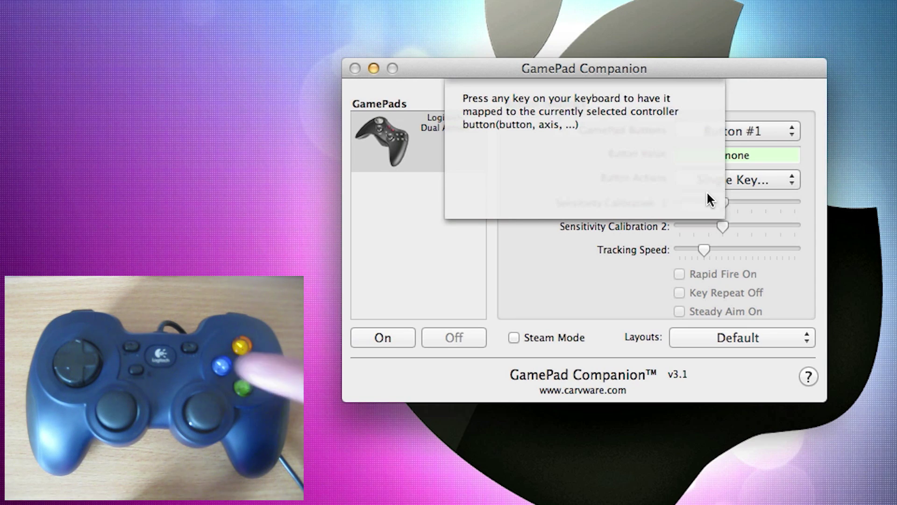
key("e")
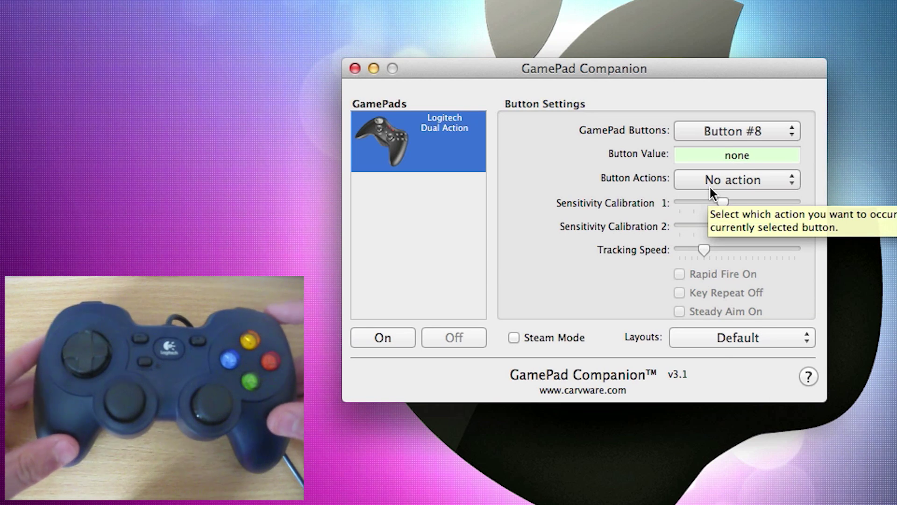
Set Button #8's action to Mouse Left Click
left_click(710, 185)
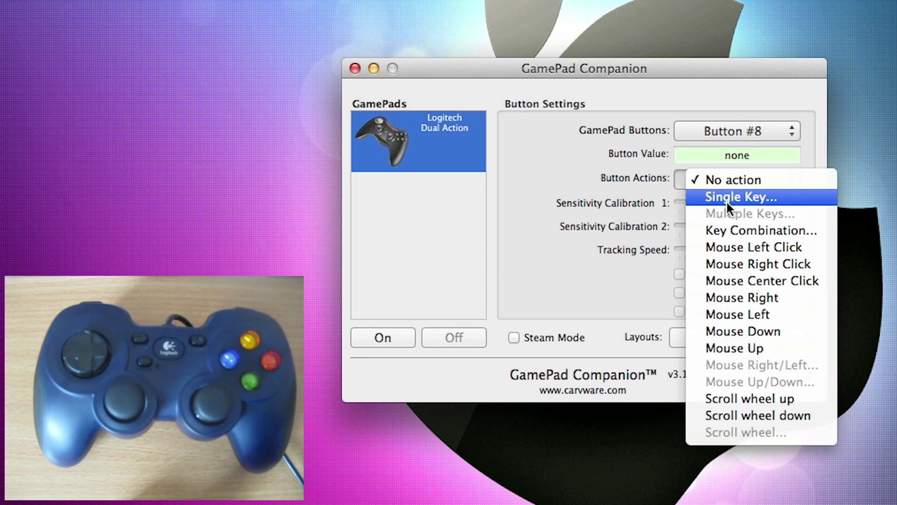
left_click(731, 248)
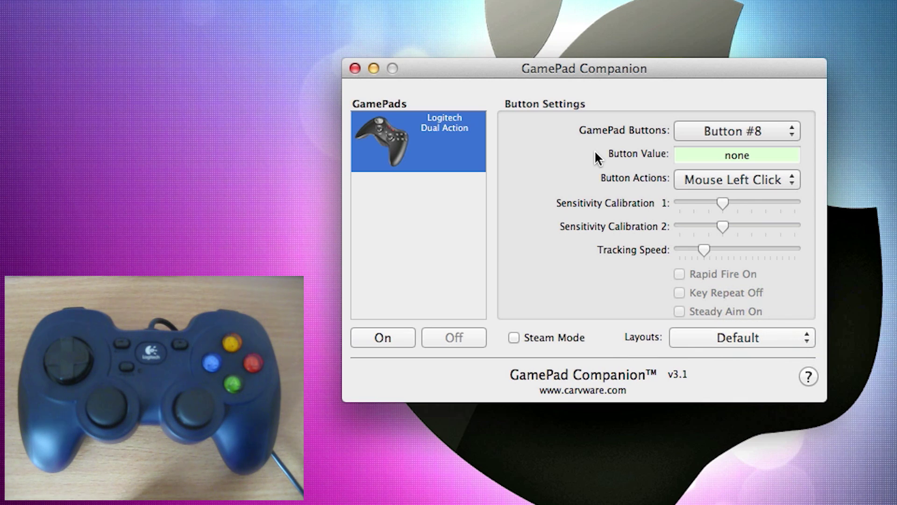
mouse_move(533, 337)
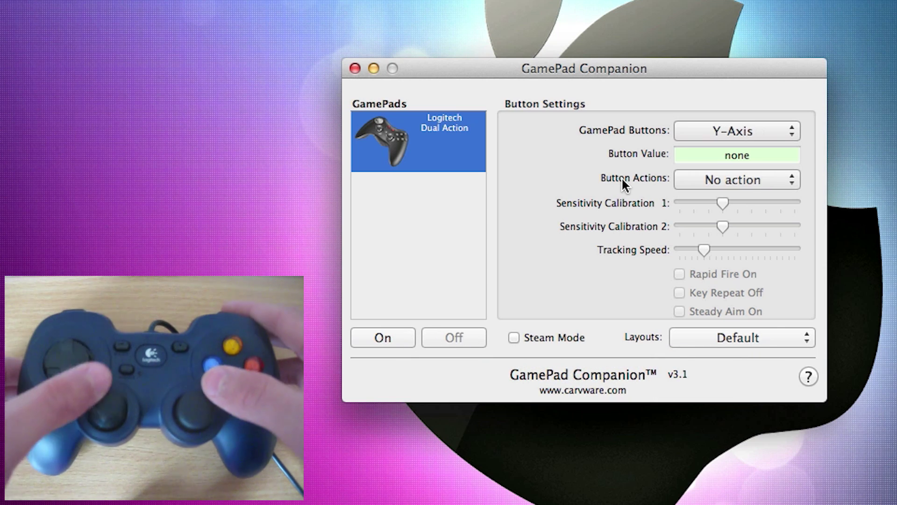
Map the Y-Axis to Mouse Up/Down and switch the mapping On
left_click(687, 180)
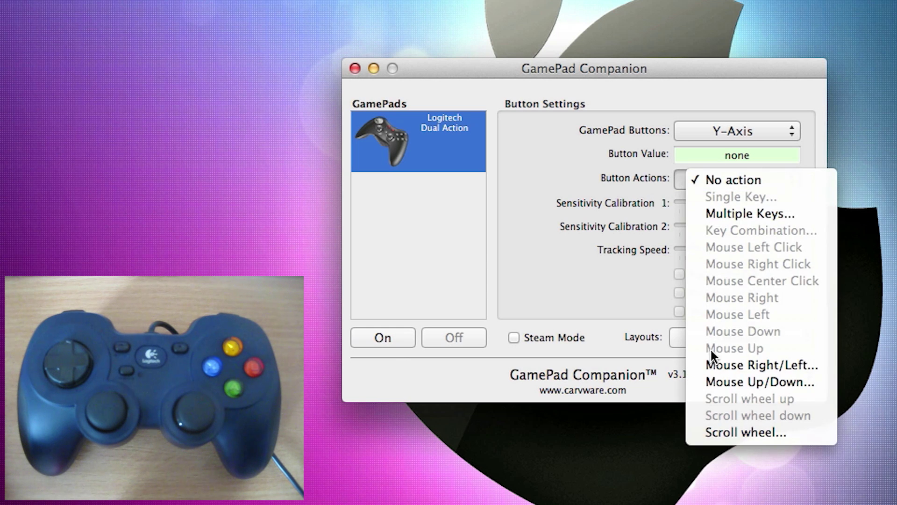
left_click(709, 384)
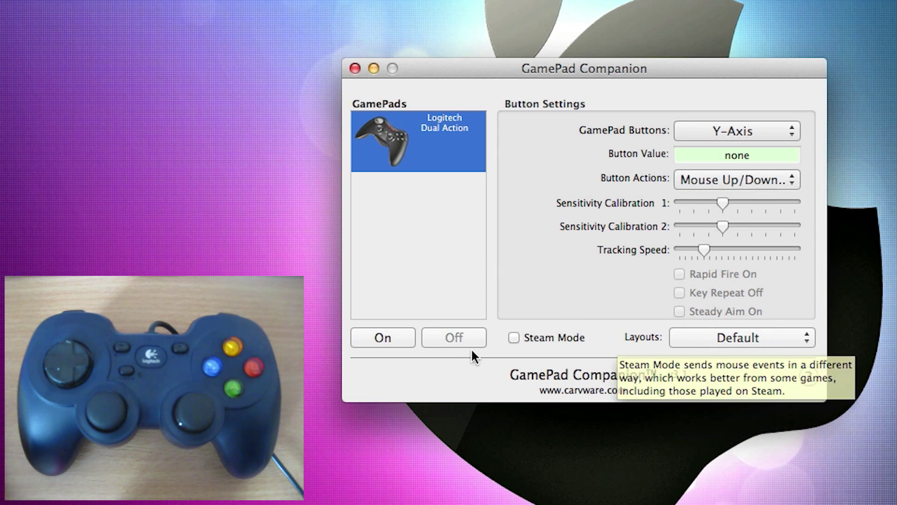
left_click(401, 337)
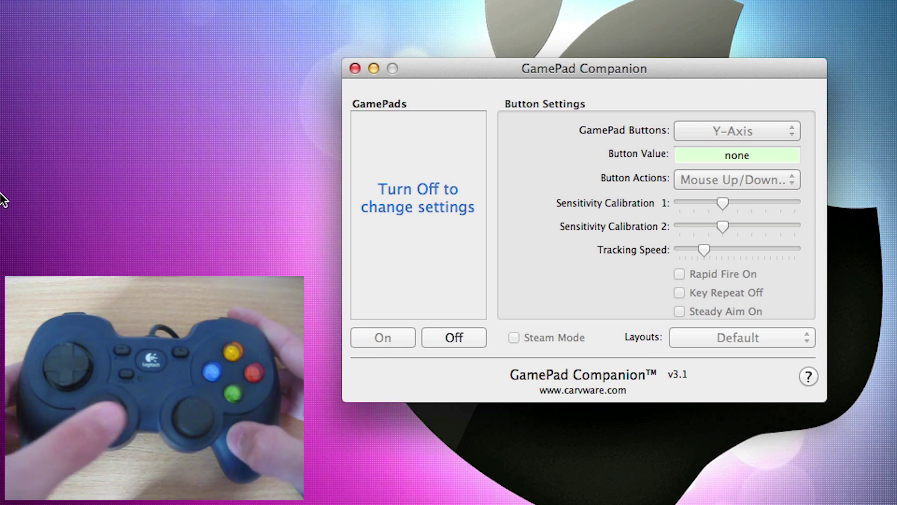
With mapping Off, max out X-Axis and Y-Axis tracking speed, then switch it On
left_click(447, 340)
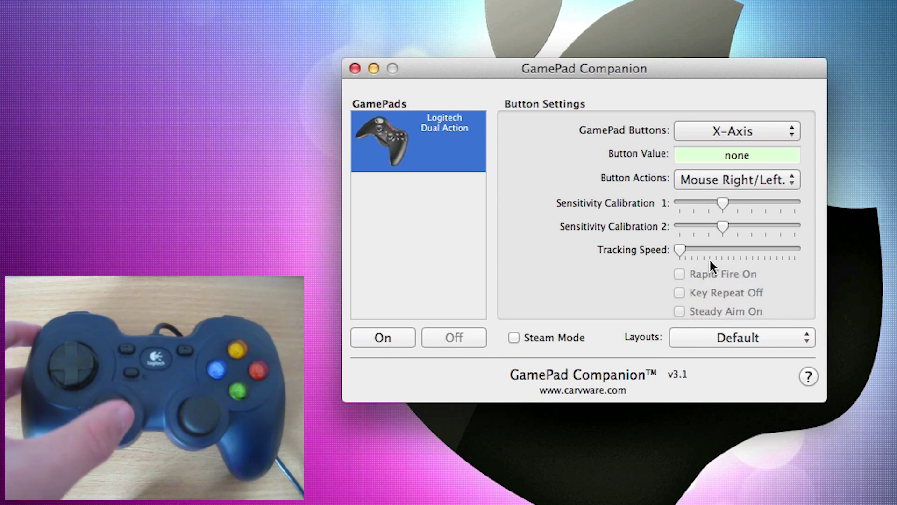
left_click_drag(680, 250, 813, 251)
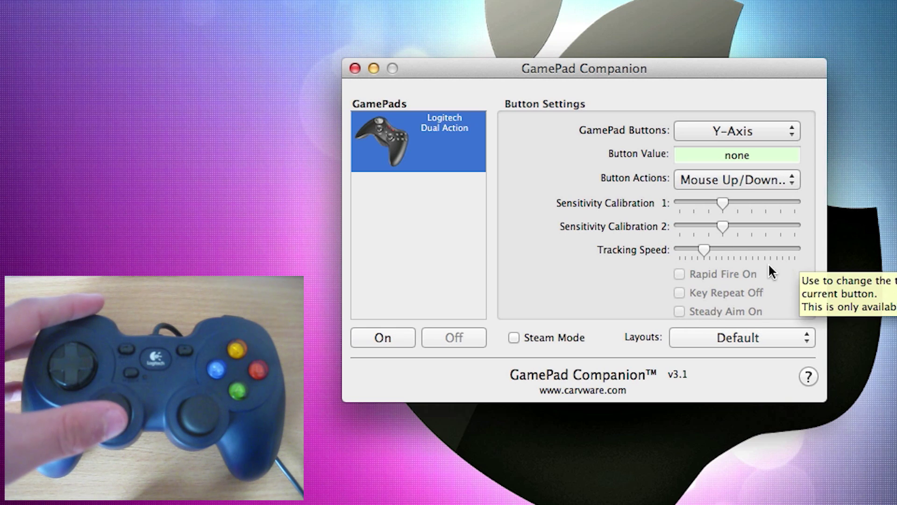
left_click_drag(701, 250, 812, 249)
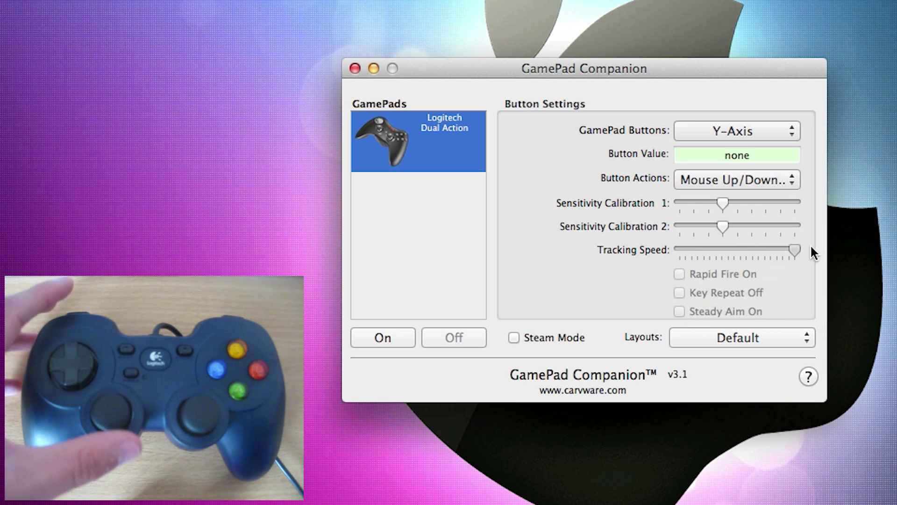
left_click(398, 336)
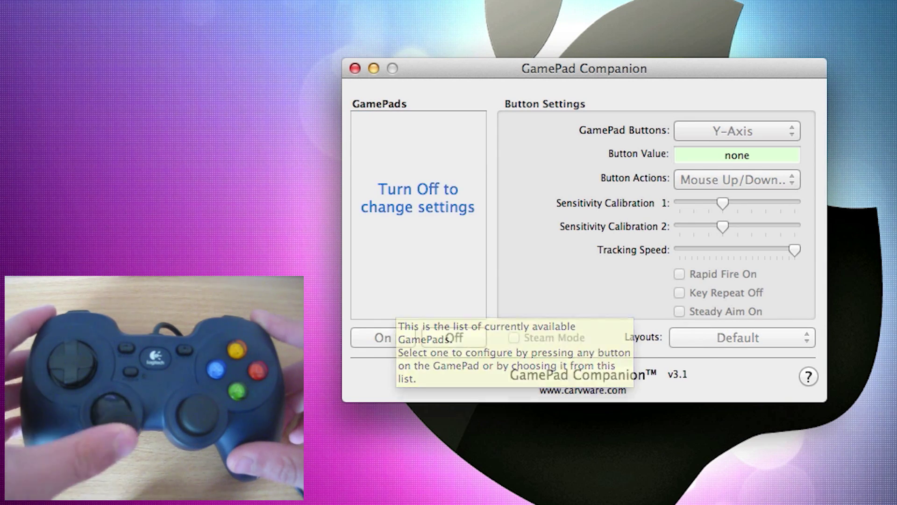